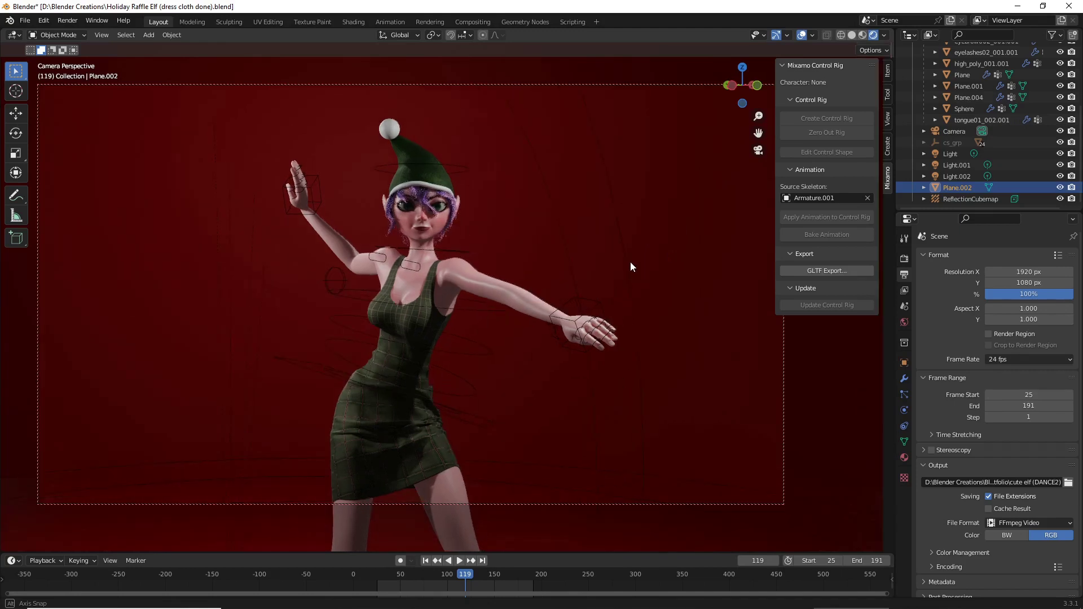
- Pan and orbit around the elf, then select her Mixamo control rig Armature
drag(758, 133, 744, 165)
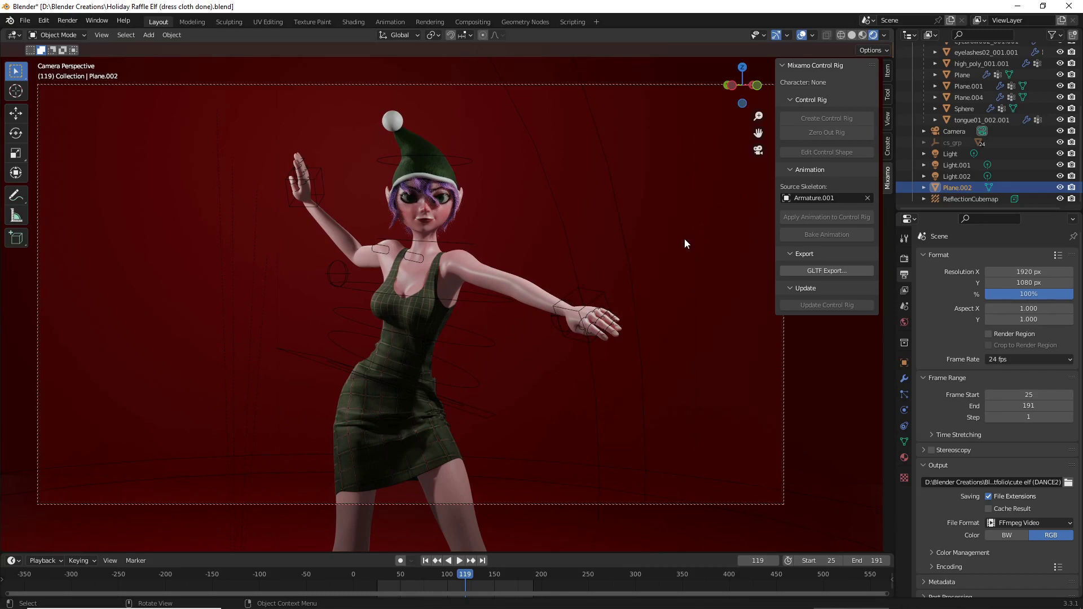
middle_drag(684, 238, 575, 323)
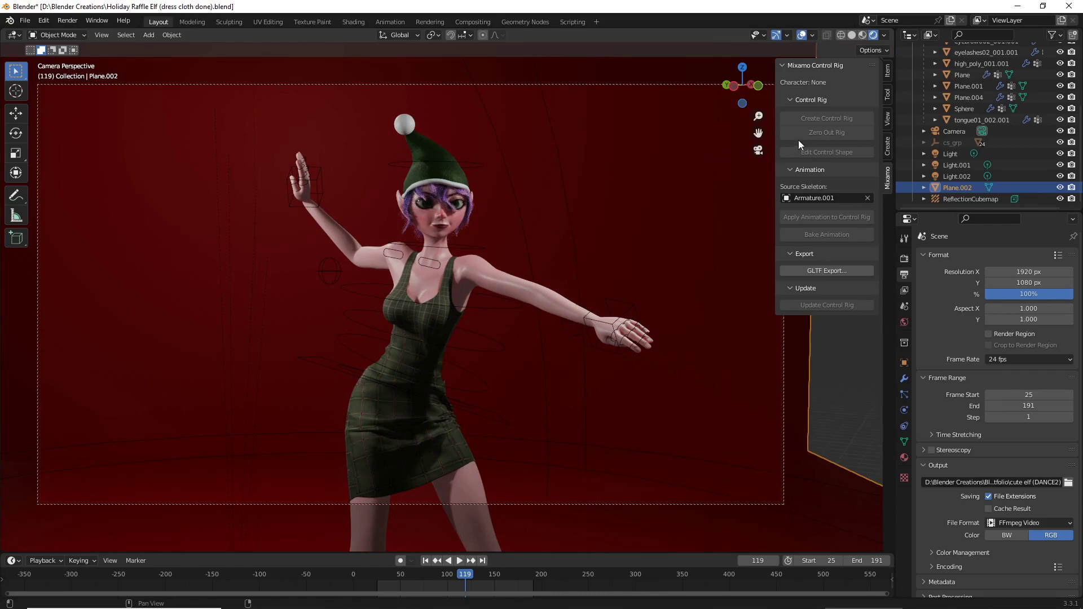
click(481, 162)
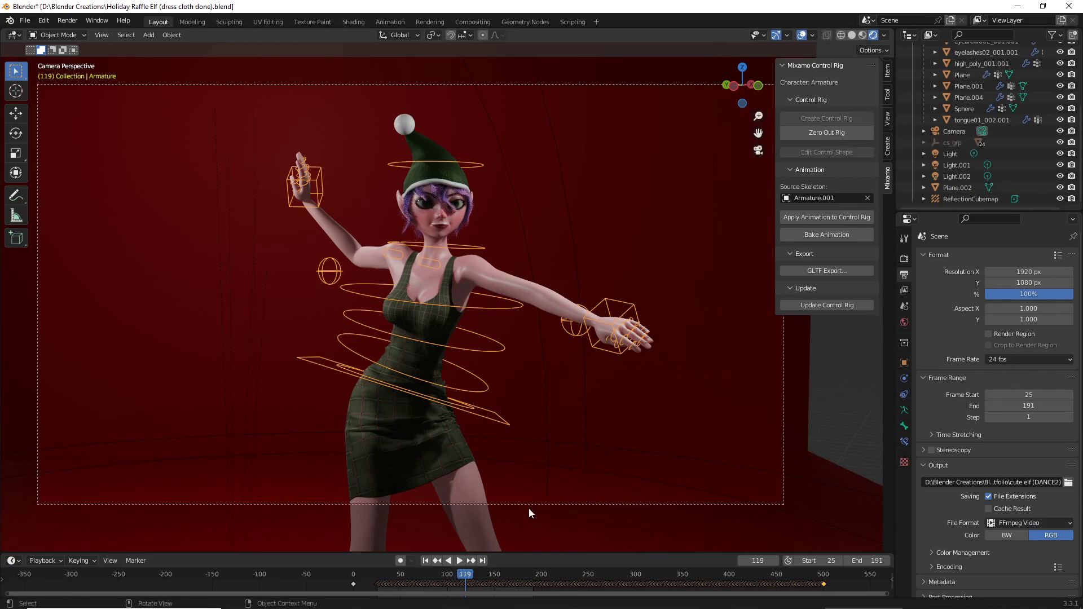
- In Mixamo, compare animations and apply the fourth Idle animation to the elf, viewing it from behind
key(alt+Tab)
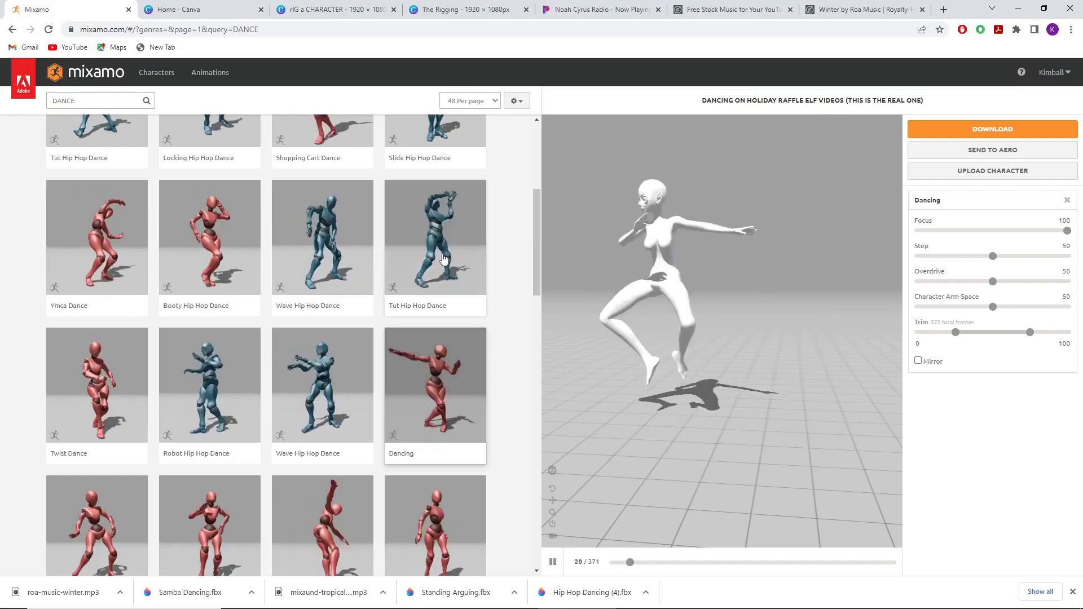
click(445, 257)
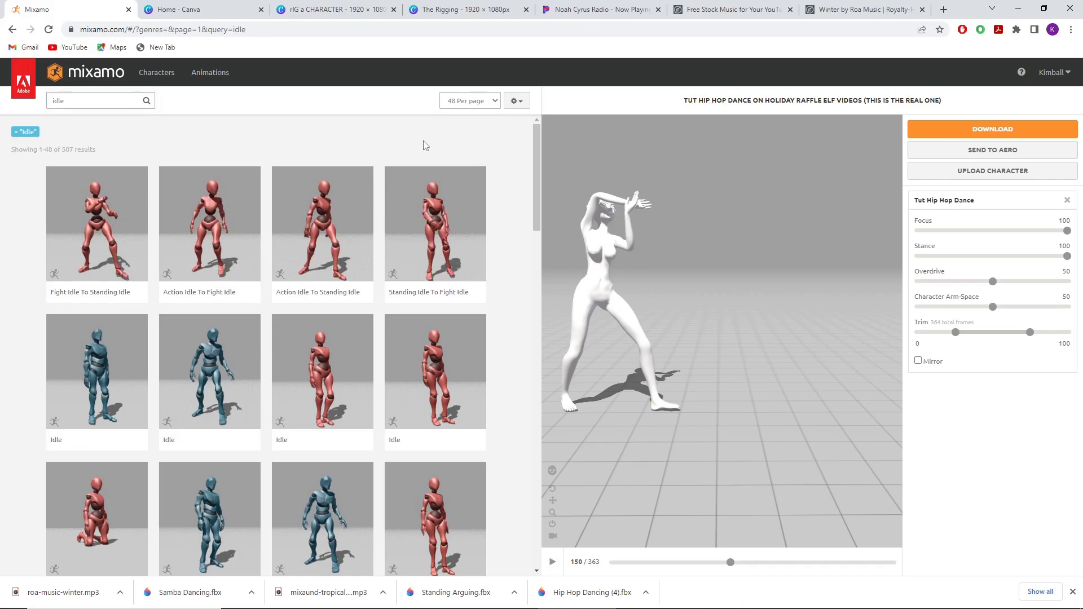
click(324, 372)
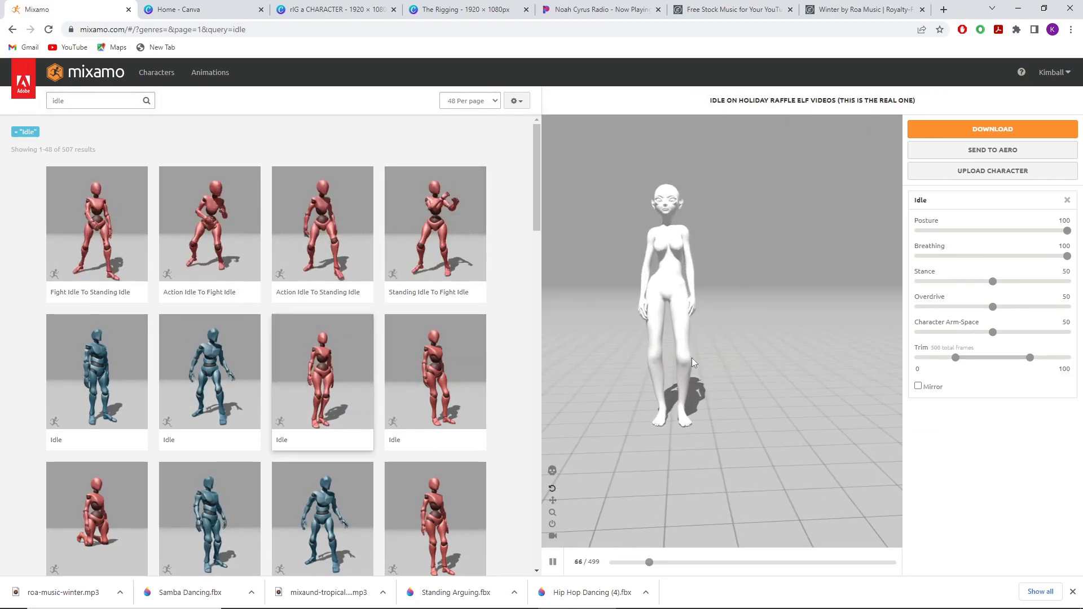
click(404, 394)
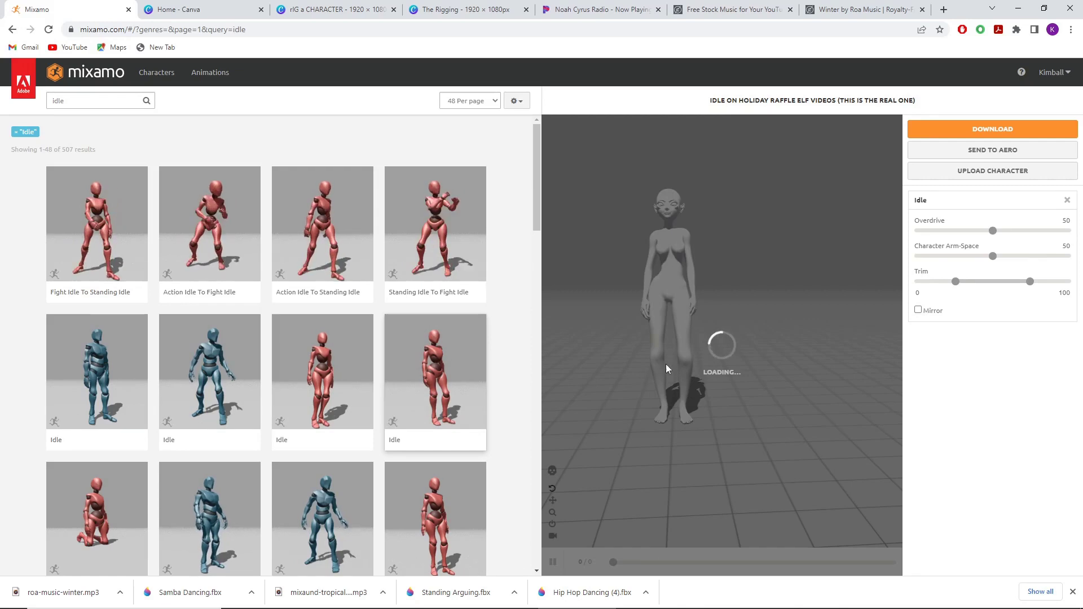
scroll(650, 405, up, 4)
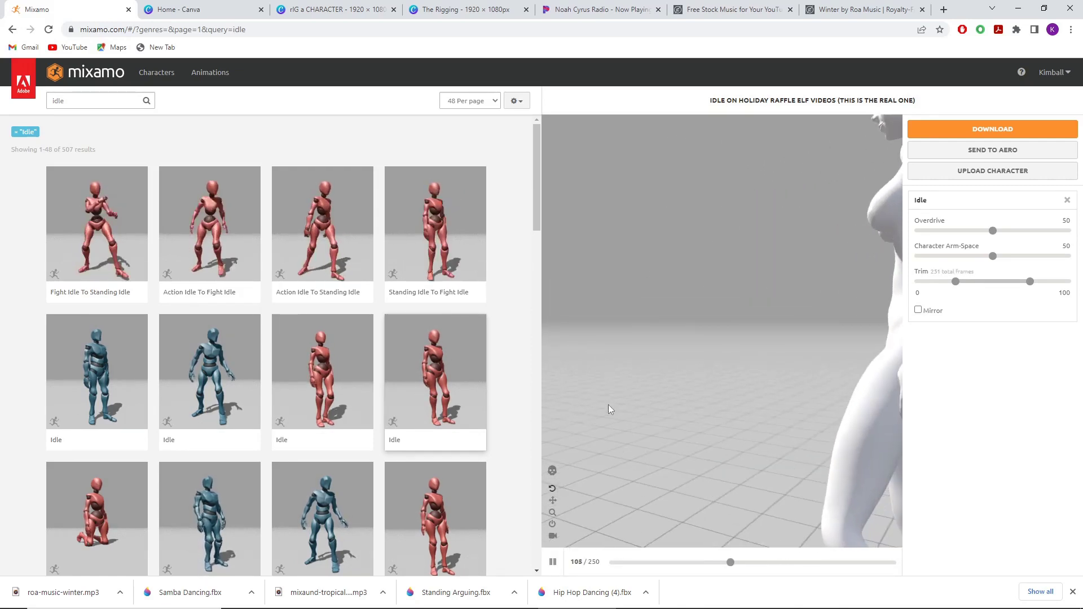
scroll(748, 407, down, 3)
scroll(663, 350, up, 4)
right_drag(595, 383, 672, 387)
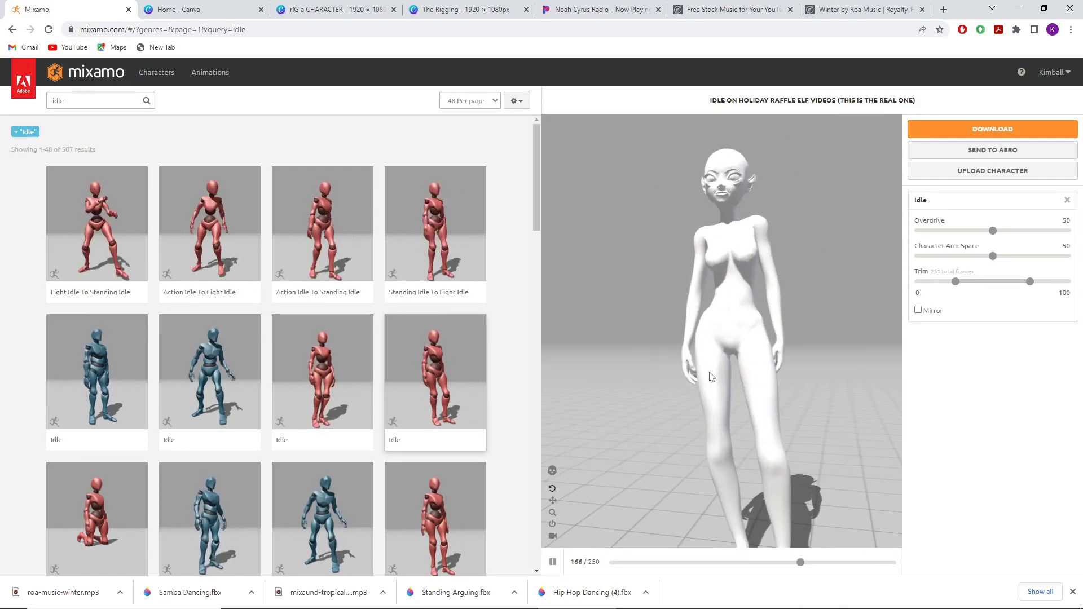
drag(736, 392, 803, 384)
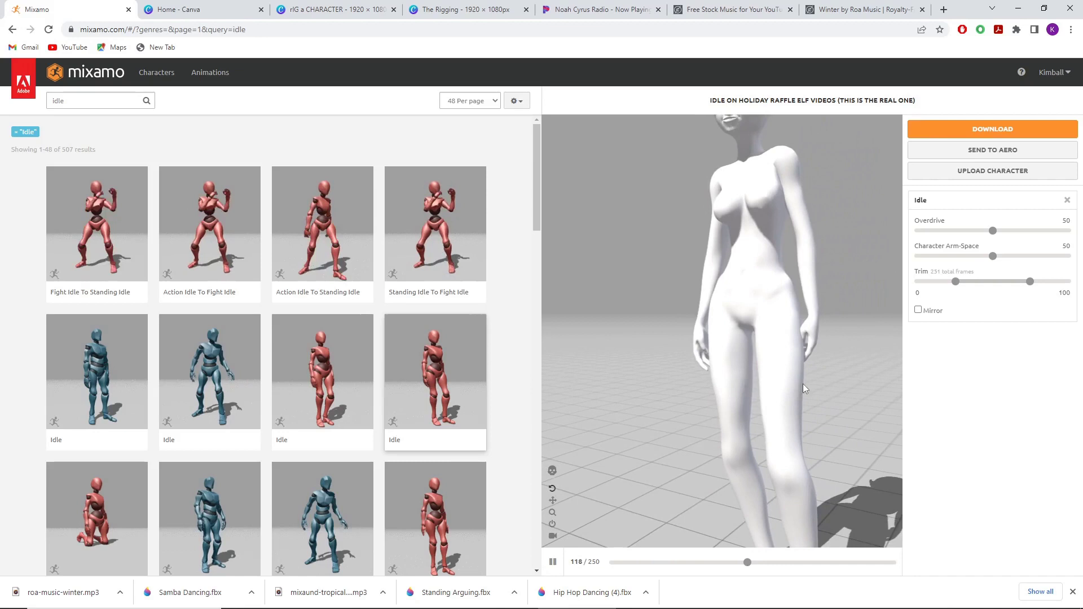
- Raise Character Arm-Space to 58 and orbit the preview back to the front
click(1001, 257)
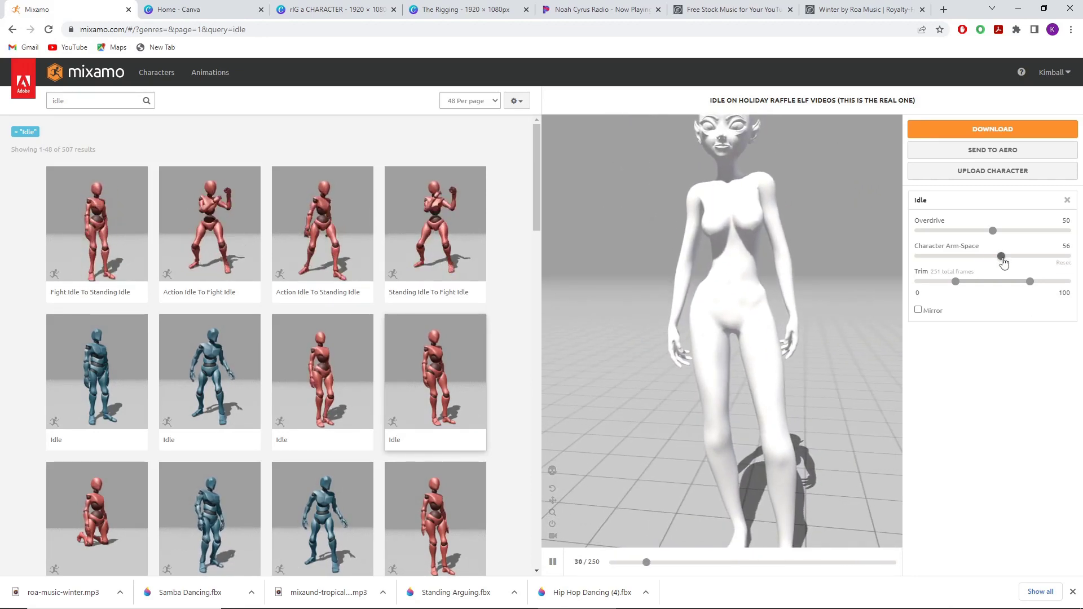
drag(1002, 257, 1005, 257)
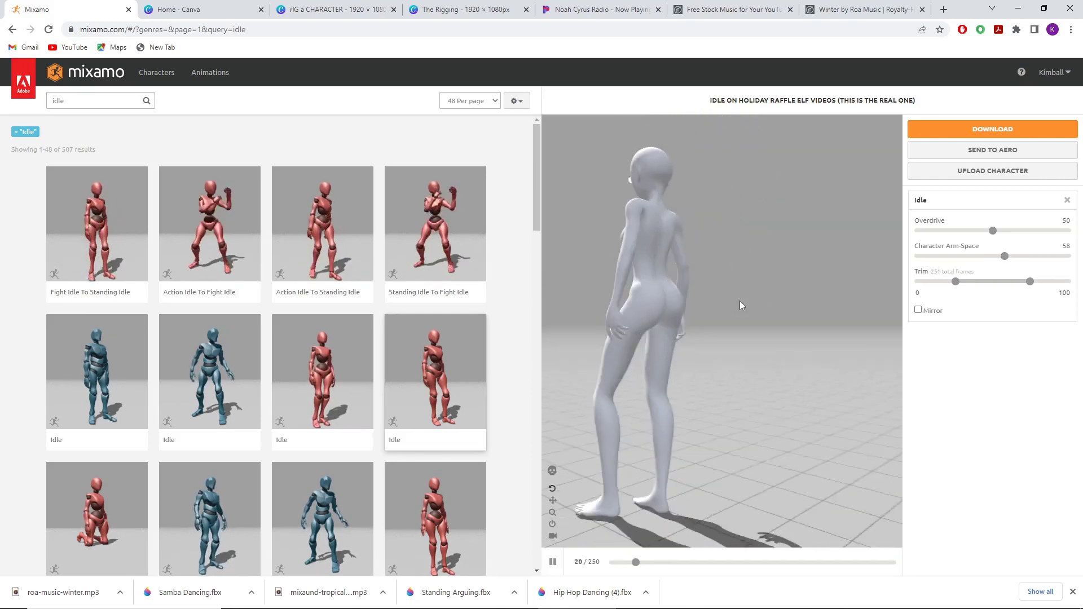
scroll(677, 307, up, 5)
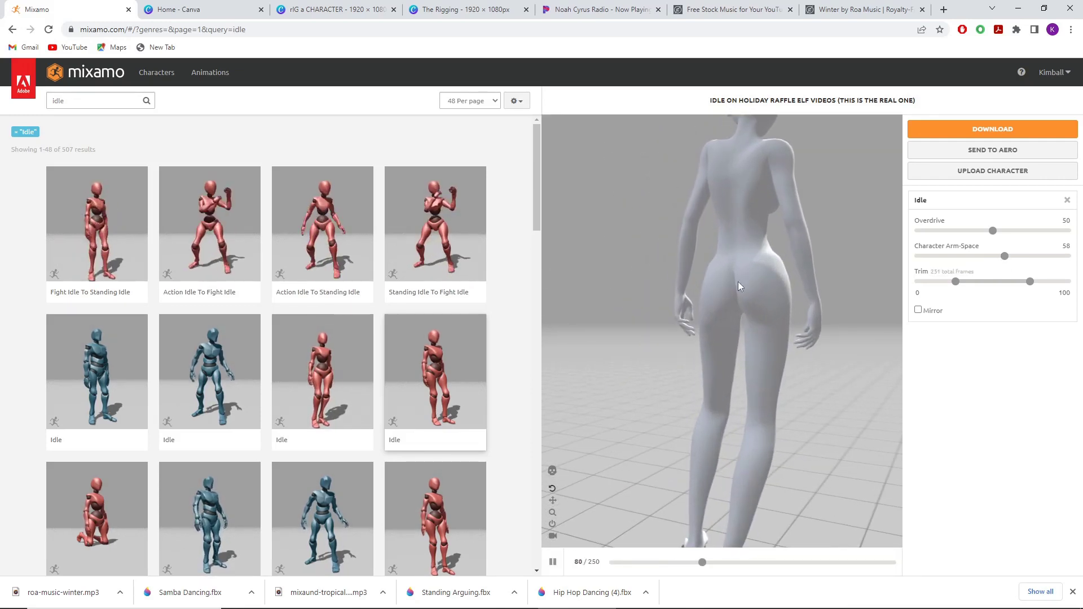
scroll(649, 321, down, 5)
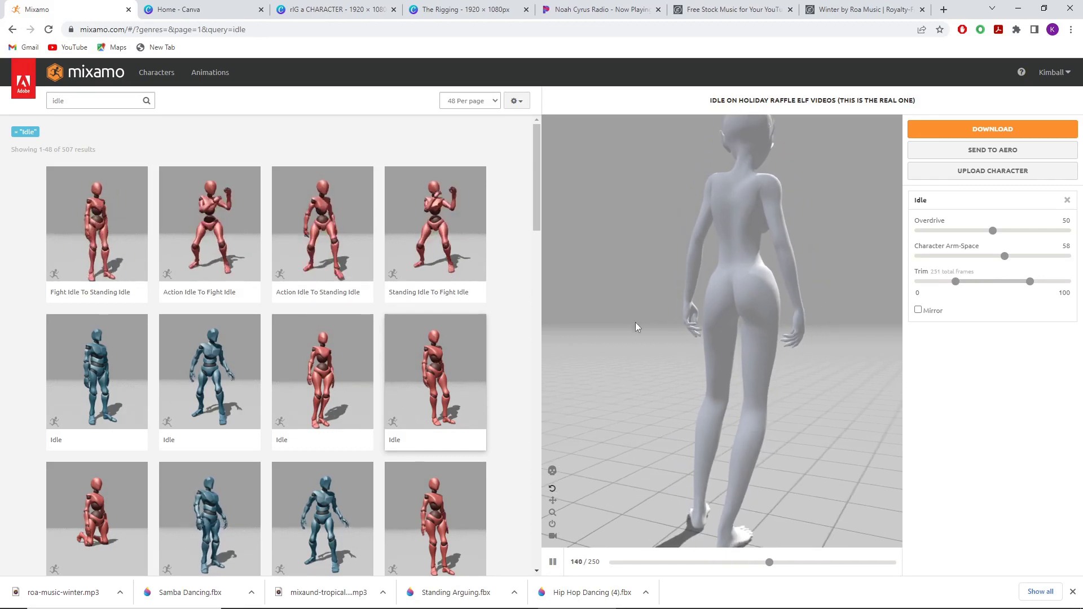
drag(635, 322, 766, 287)
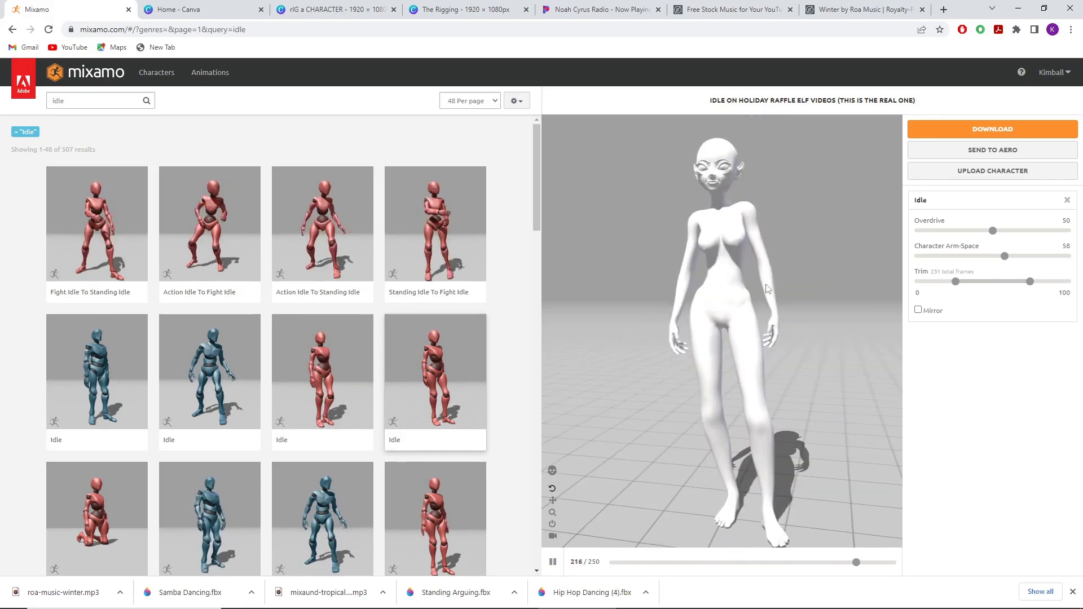
- Download the Idle animation as an FBX with skin, then switch back to Blender
click(946, 131)
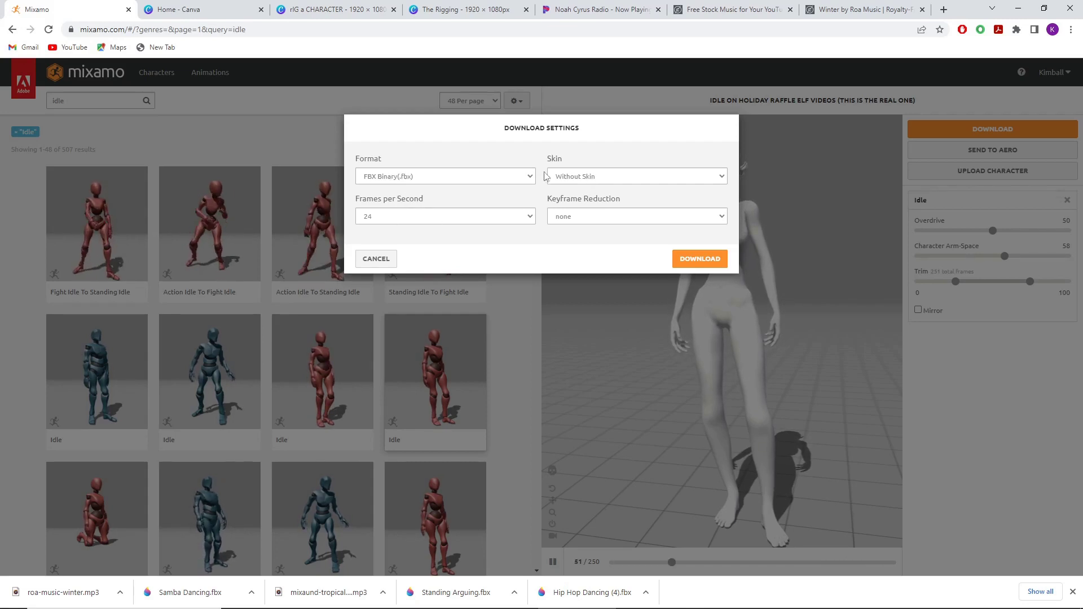
click(585, 179)
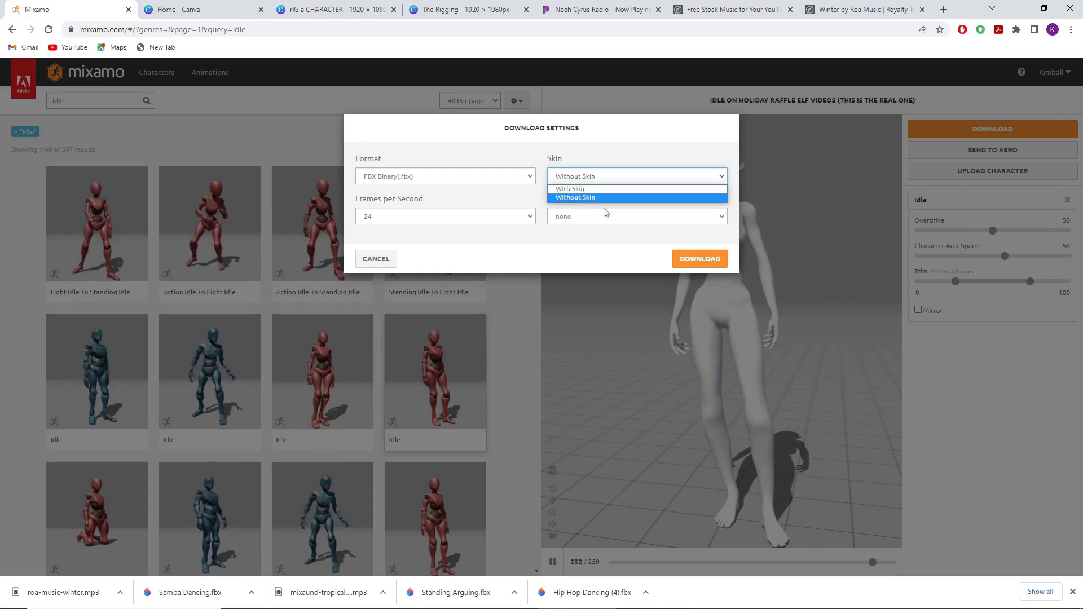
click(578, 188)
click(699, 259)
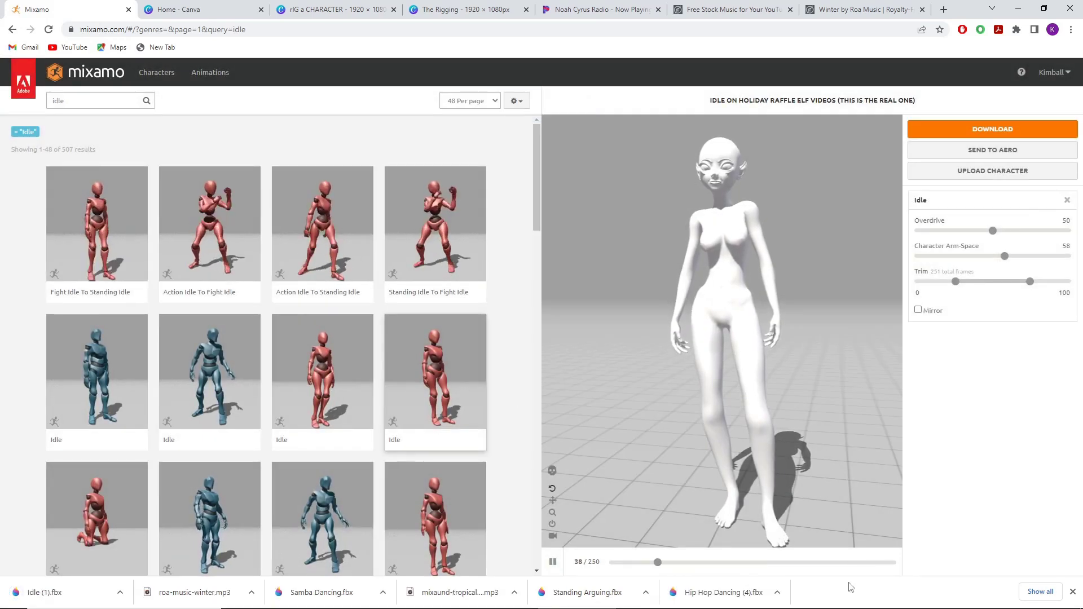
key(alt+Tab)
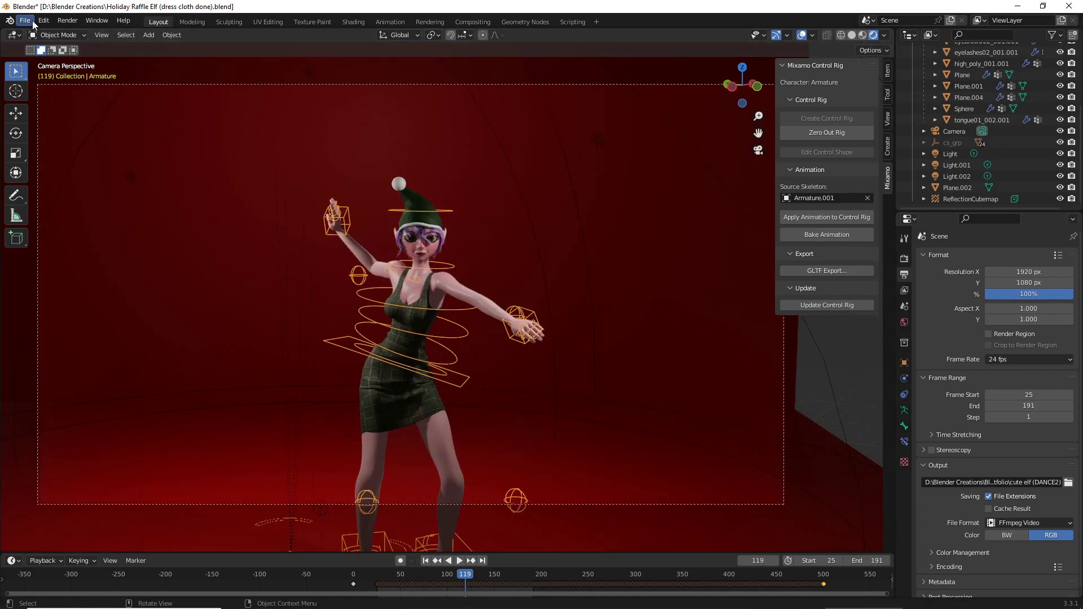
- Import the downloaded Mixamo FBX from the D: drive as Armature.002
click(25, 21)
mouse_move(59, 170)
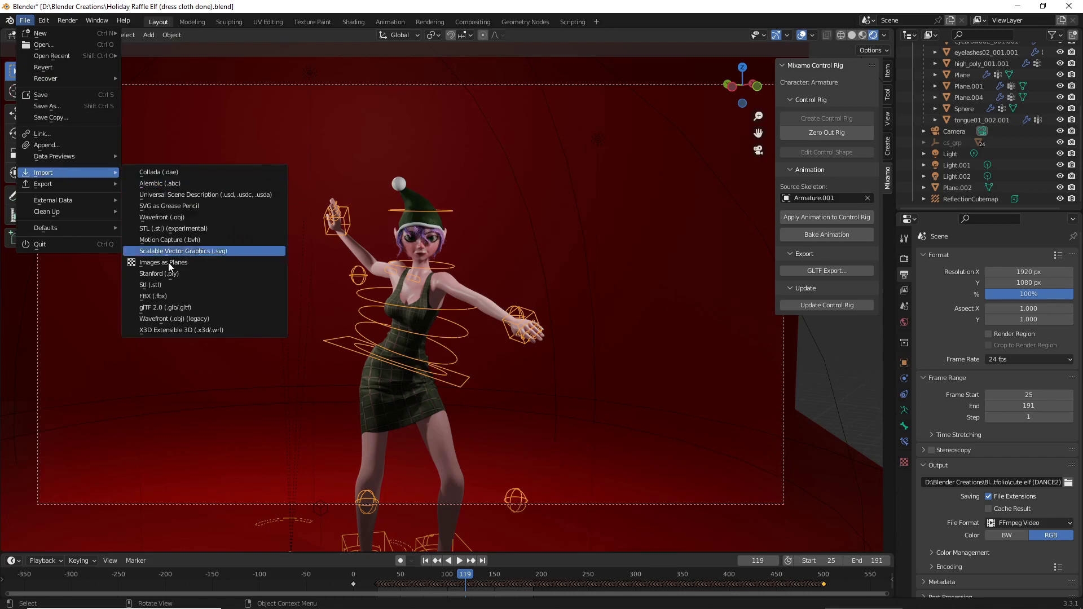
click(164, 296)
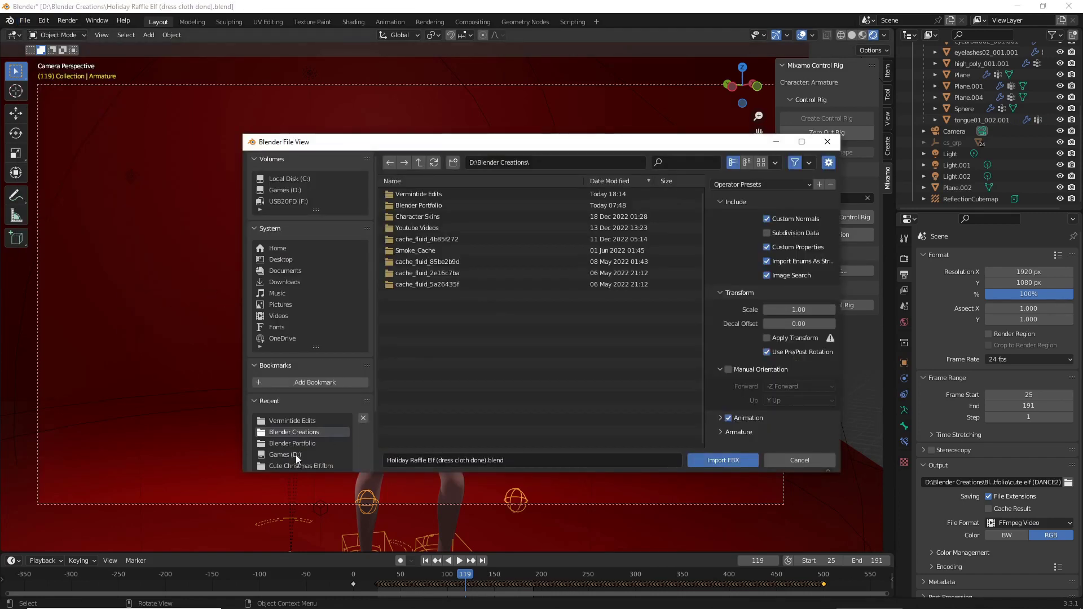
click(294, 454)
scroll(428, 392, down, 15)
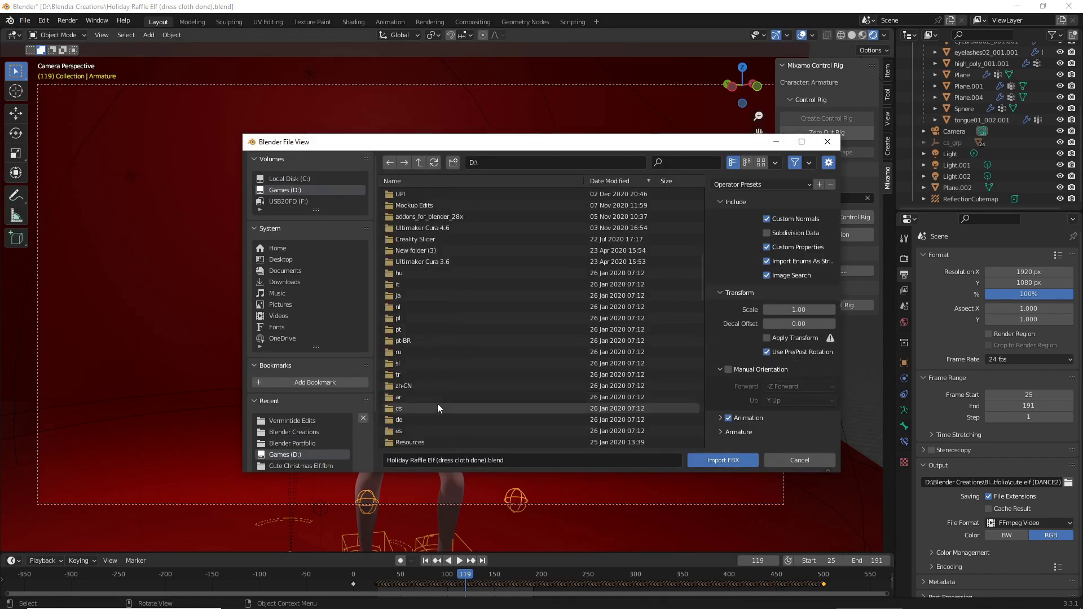
double_click(435, 395)
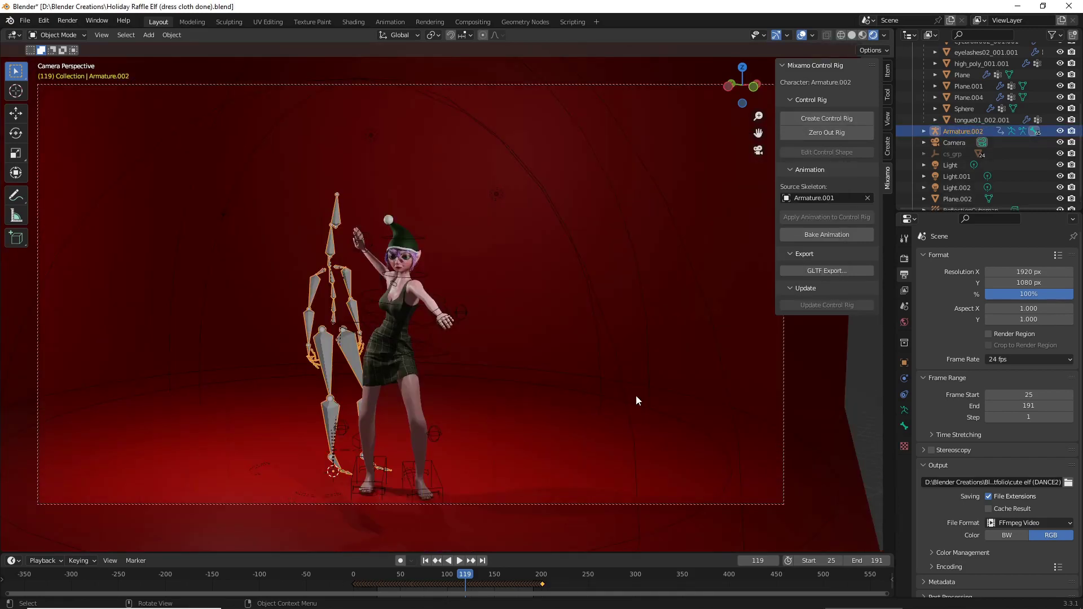
- Move the imported skeleton to the elf's left and reselect the control rig
key(g)
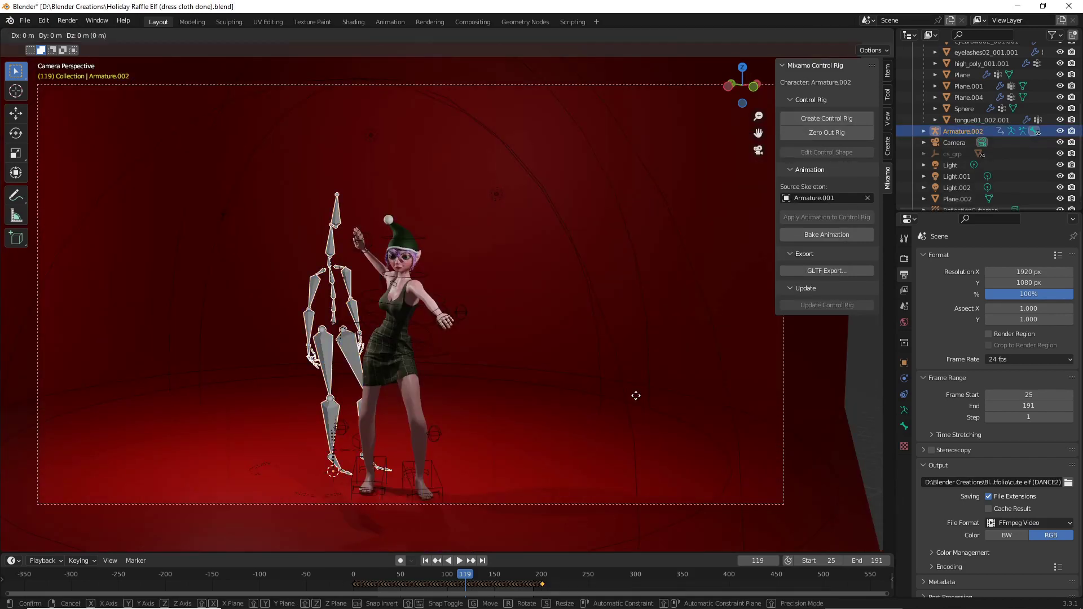
click(499, 395)
click(440, 303)
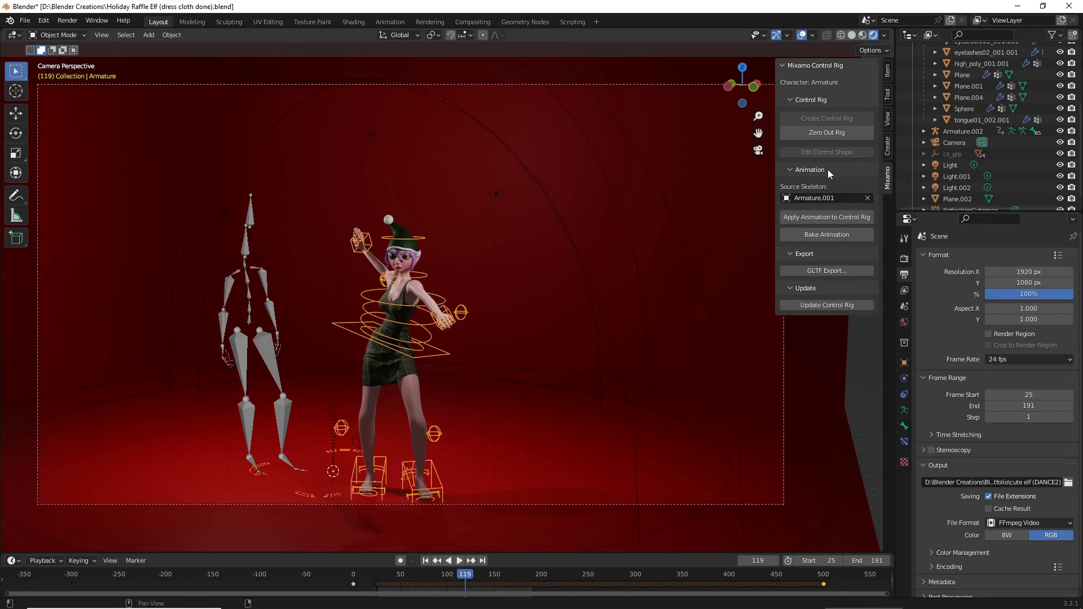
- Replace the Source Skeleton Armature.001 with Armature.002, picked in the viewport via eyedropper
click(868, 198)
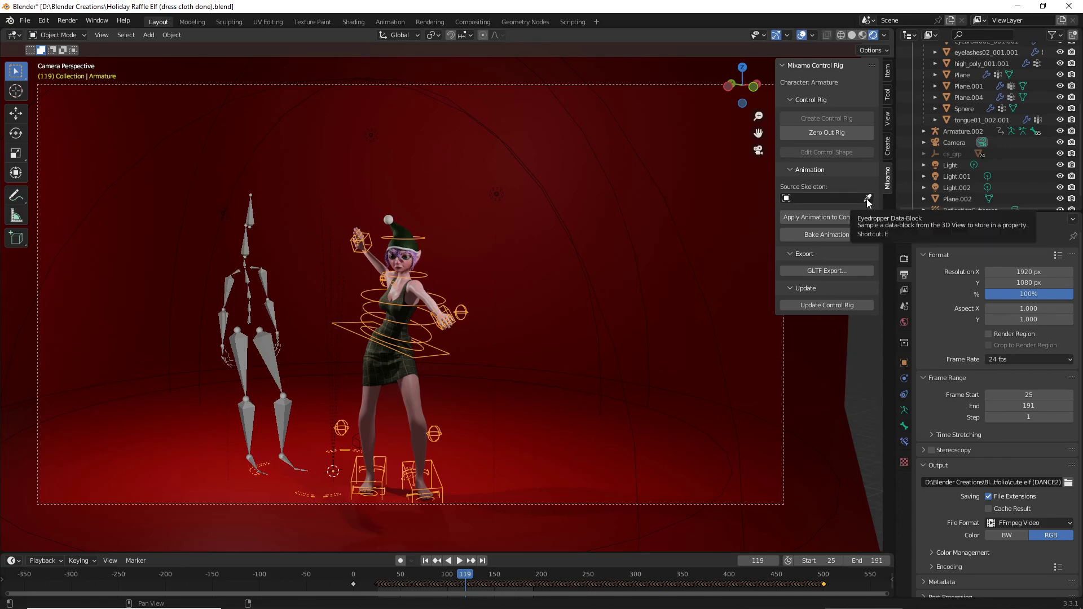
click(868, 198)
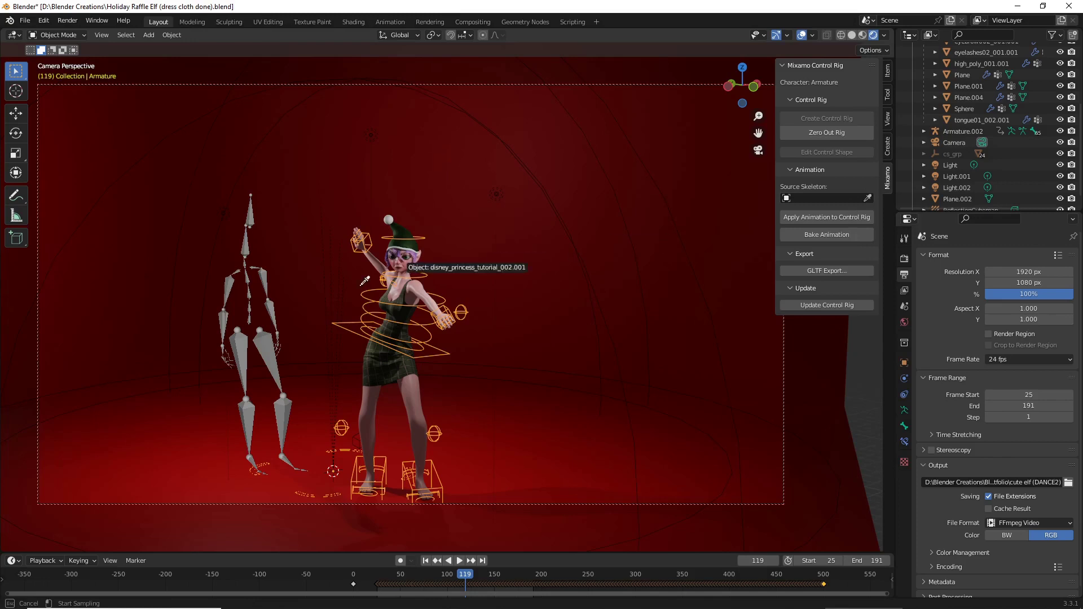
click(247, 248)
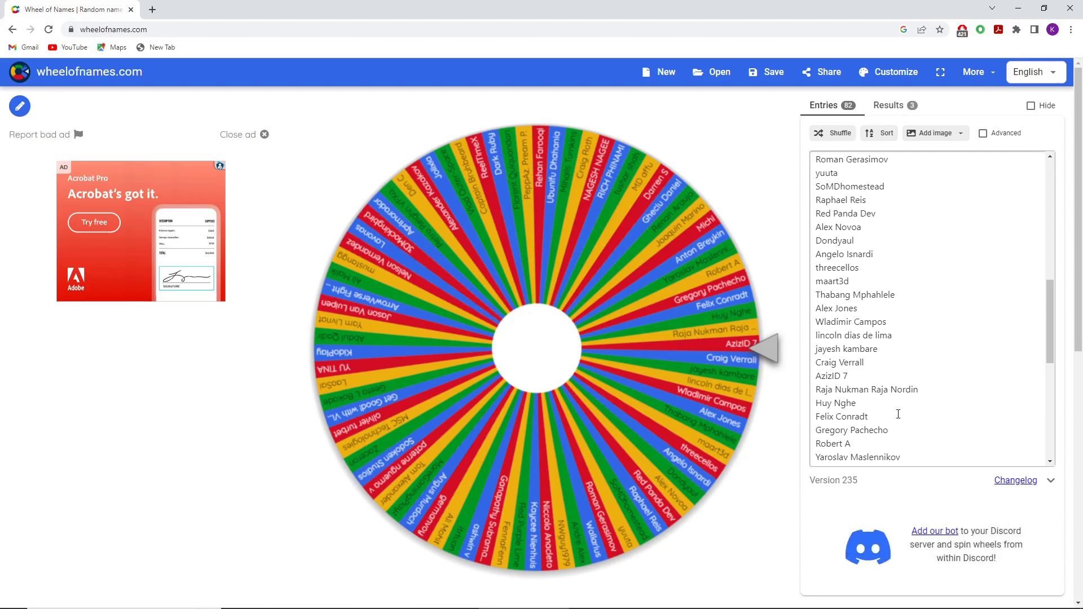
- Select the names in the Entries box to review the 82 wheel entries
drag(902, 425, 903, 471)
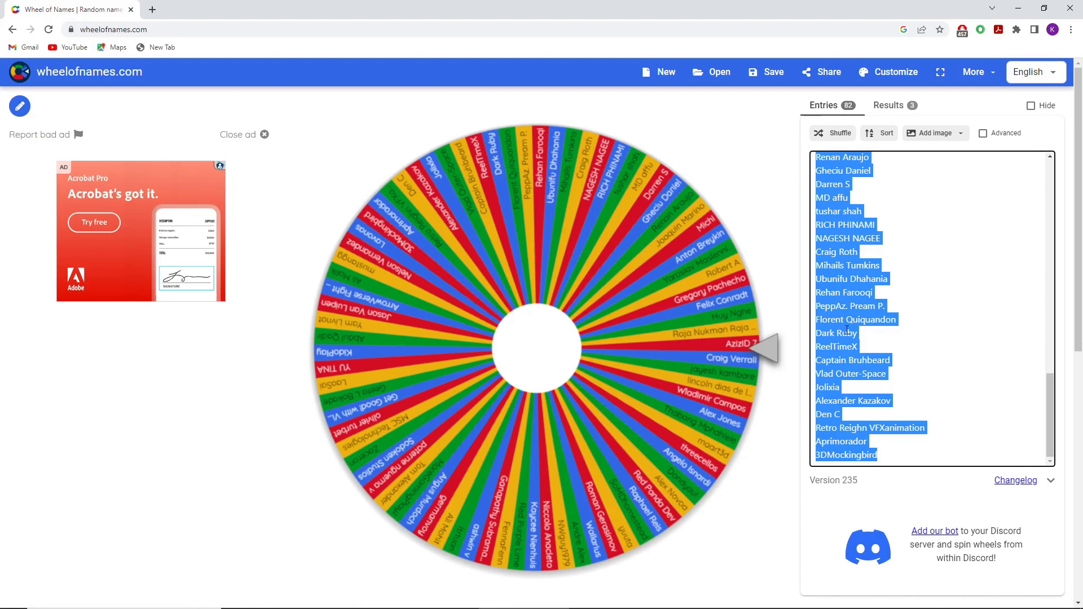
- Spin the Wheel of Names wheel to draw a random name
click(518, 349)
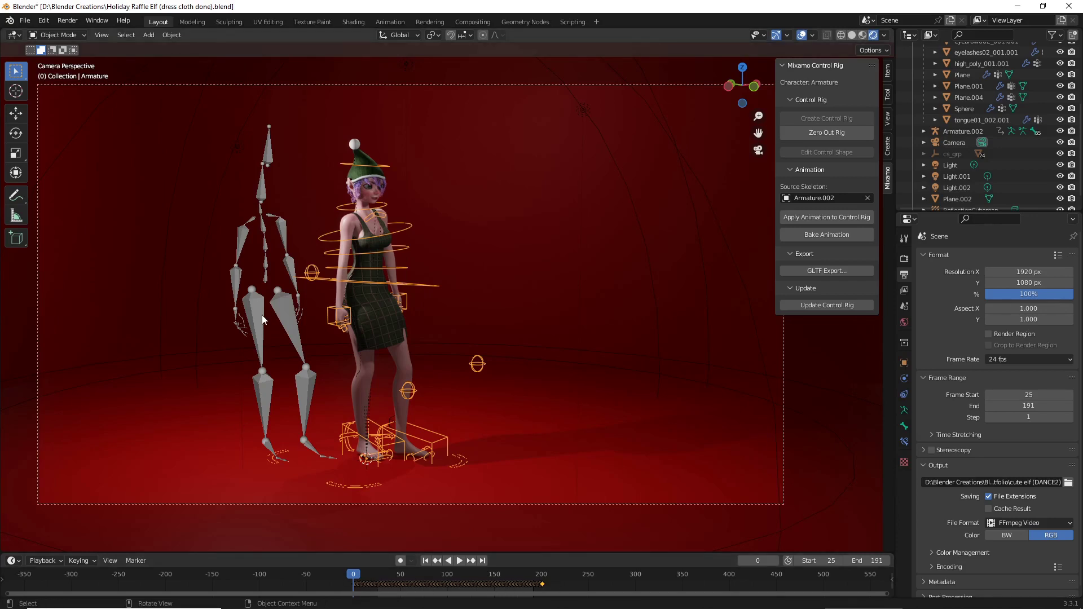
- Set frames 0–200, shift the animation keys about 19 frames later, and use Solid shading
key(ctrl+z)
key(g)
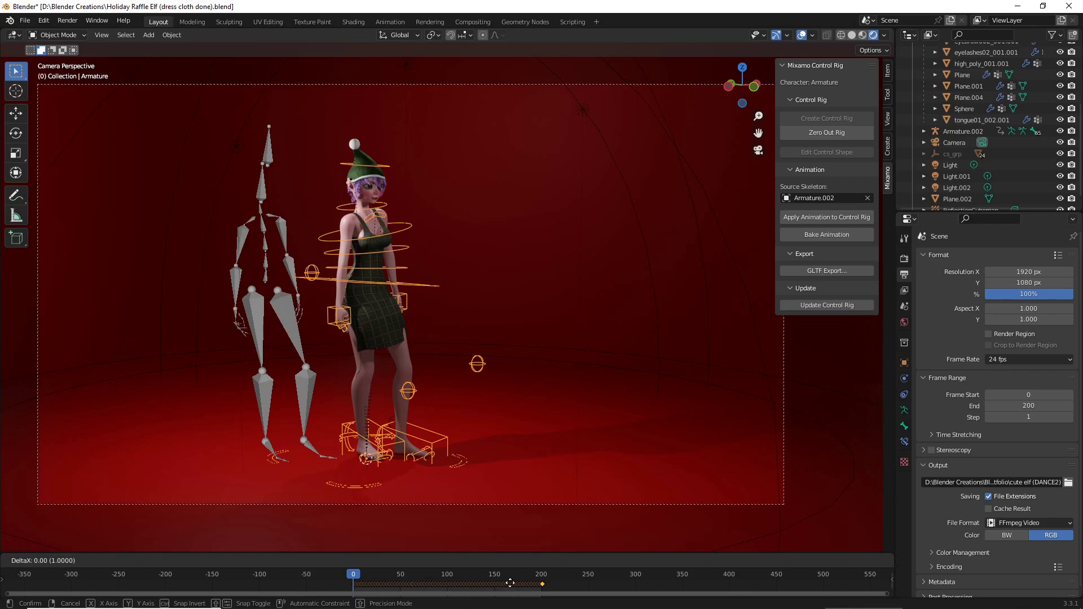
key(z)
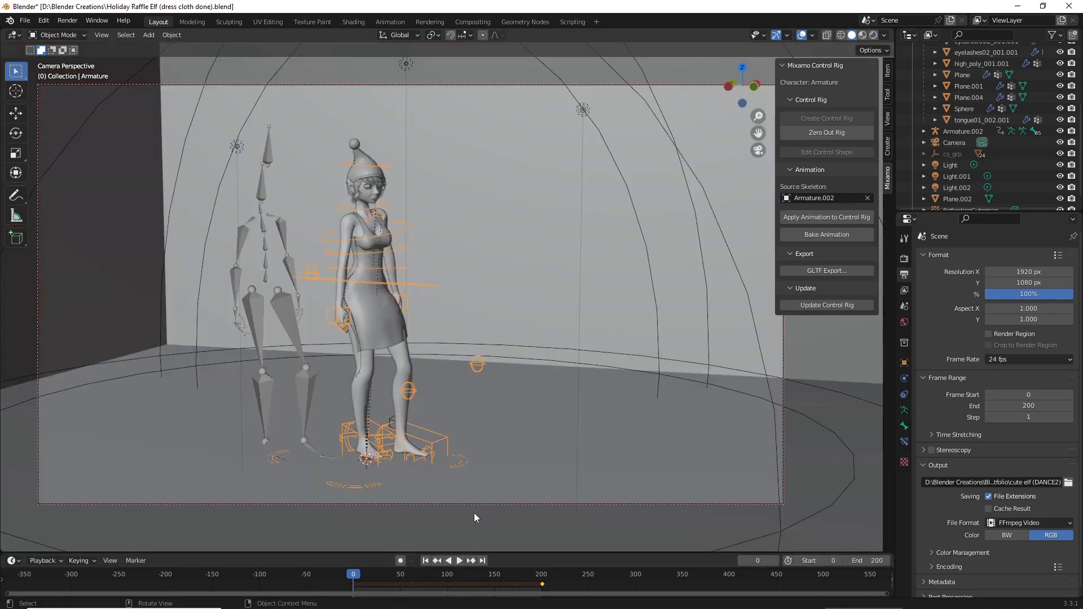
click(433, 585)
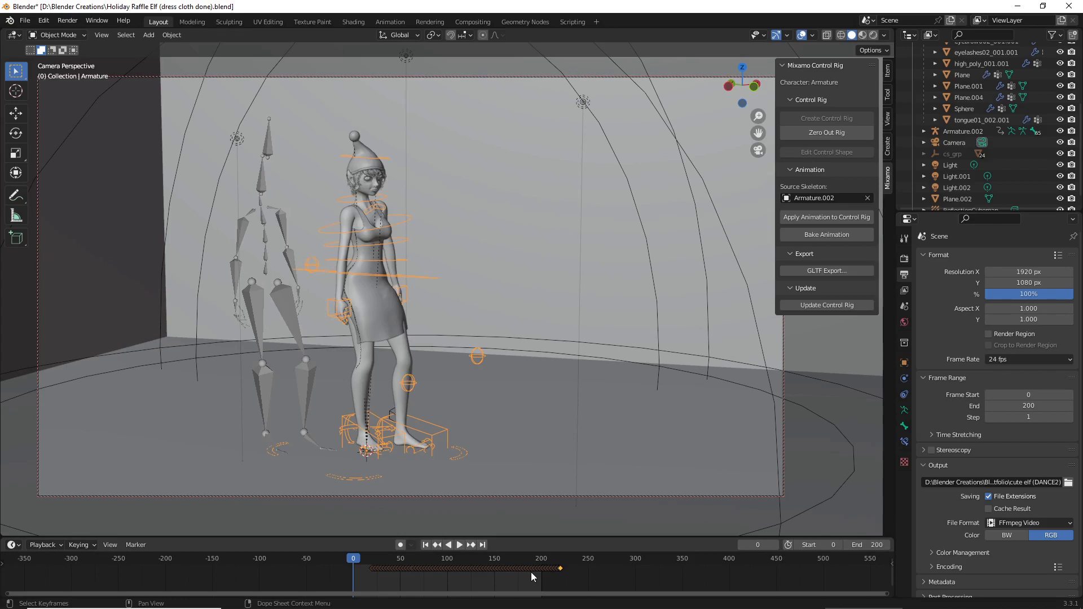
- Zero out the rig to a T-pose, key Location & Rotation at frame 0, and play back the transition
click(801, 134)
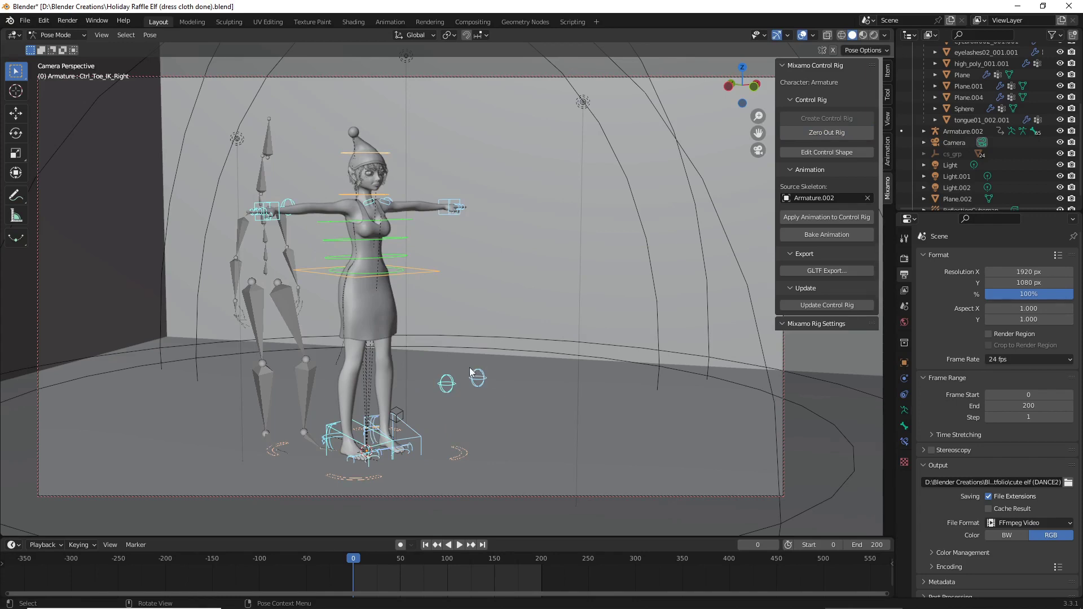
key(i)
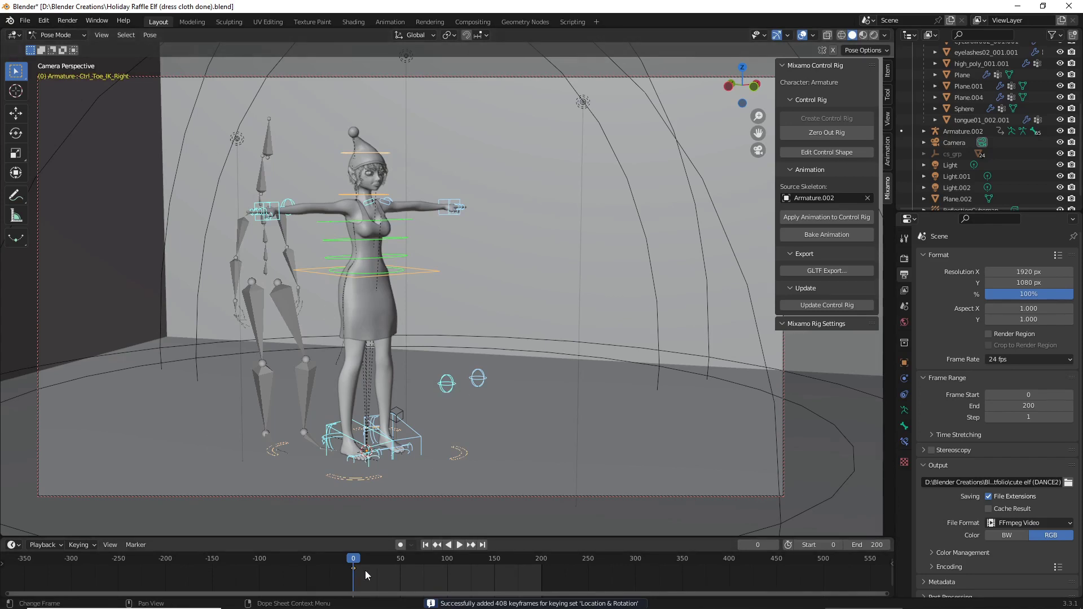
key(space)
key(space)
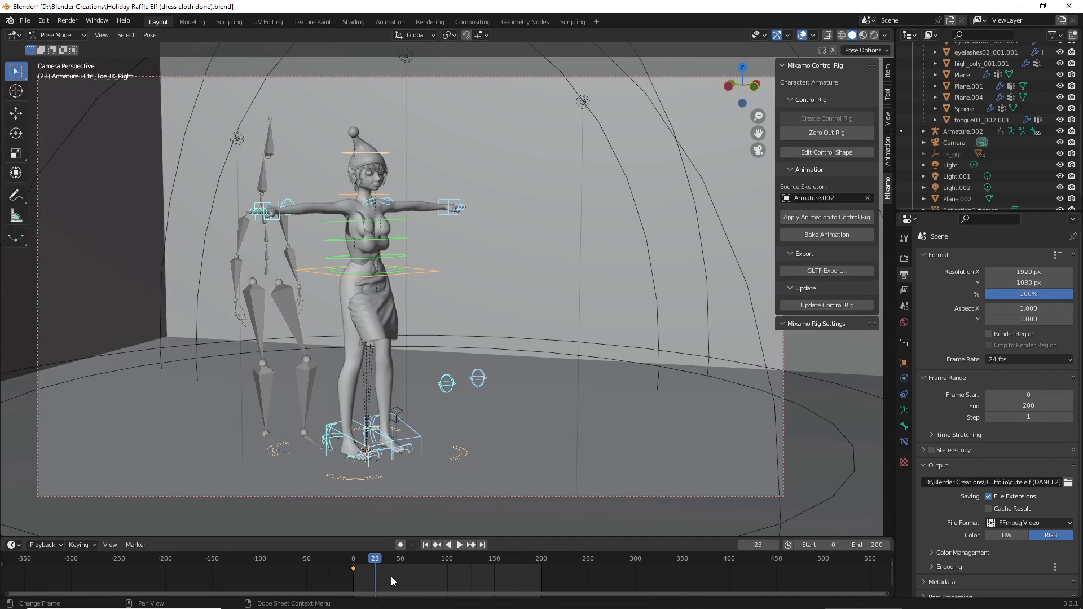
key(ctrl)
key(ctrl+v)
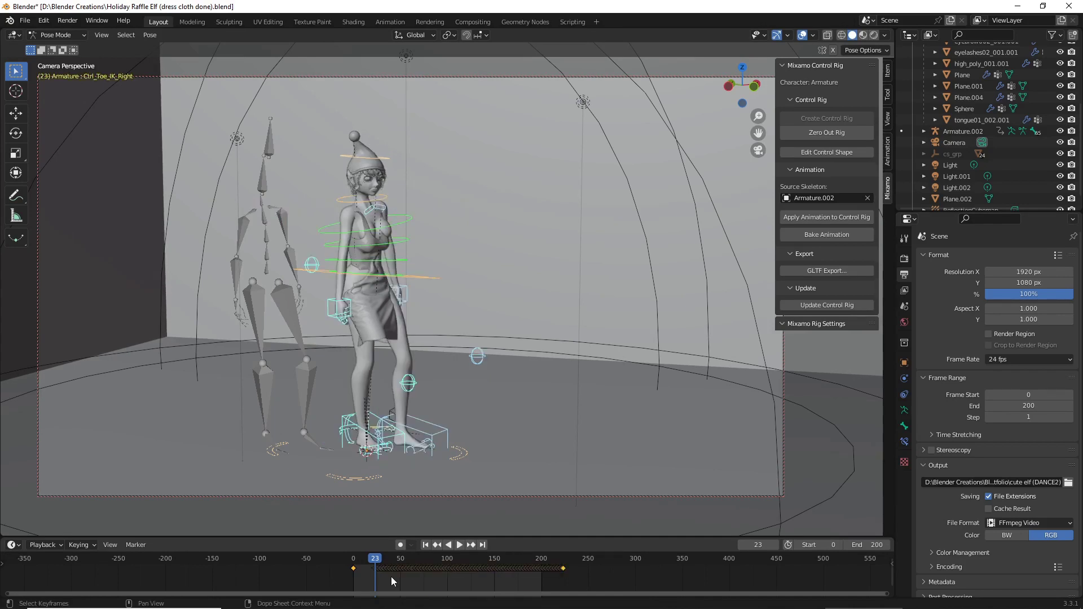
click(352, 561)
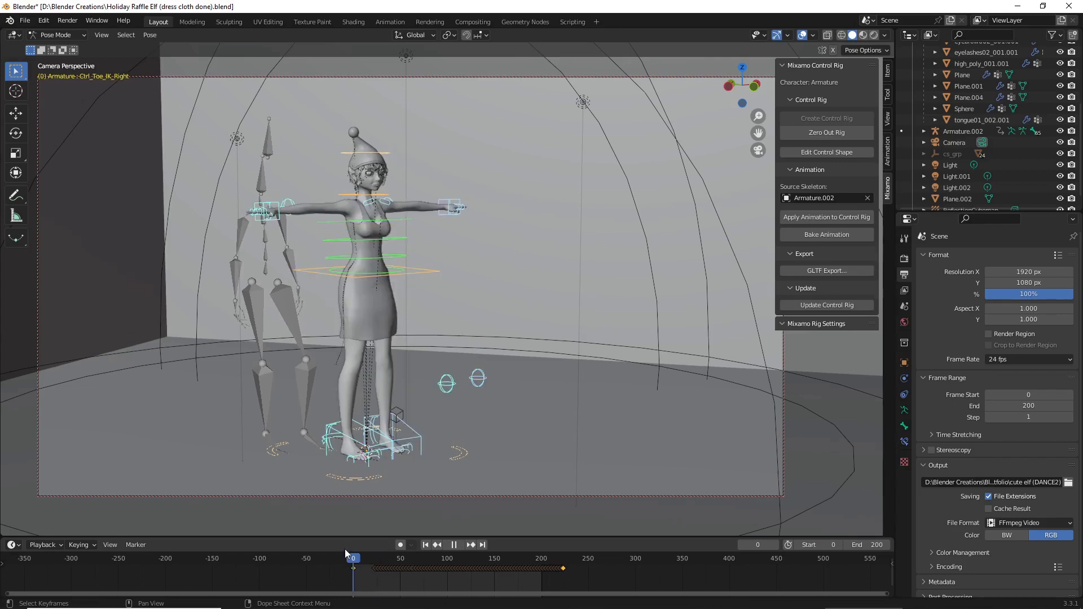
key(space)
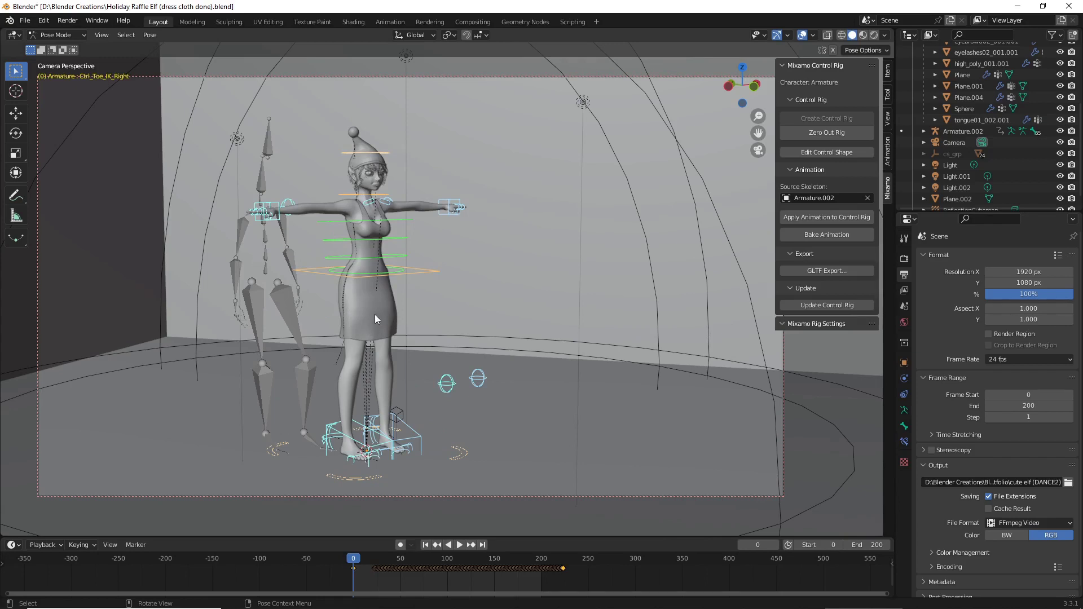
- In Object Mode, select the dress and delete its cloth Cache bake in Physics properties
click(56, 35)
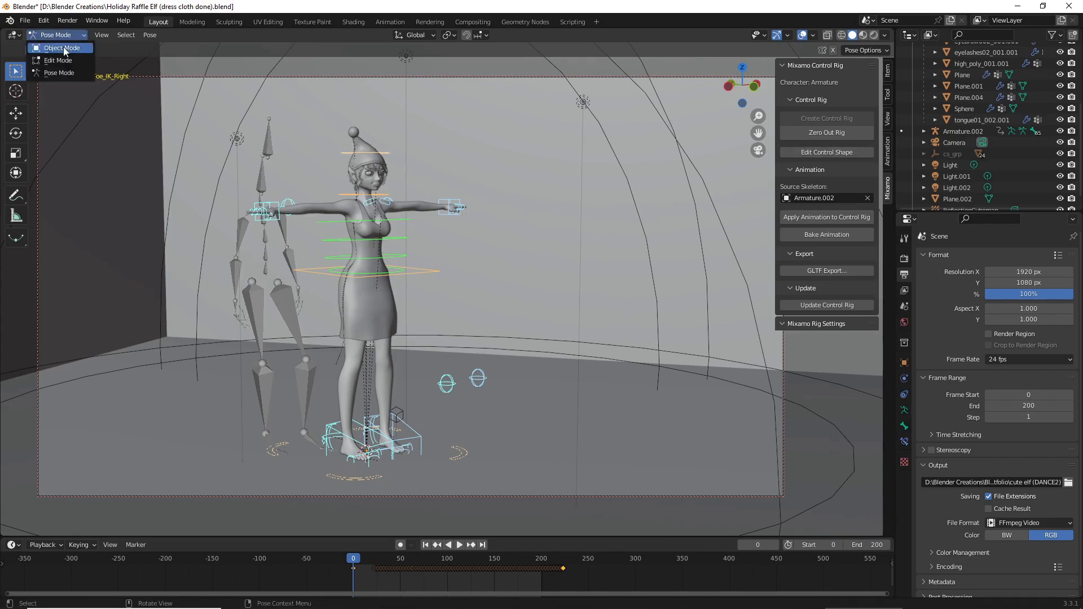
key(Return)
click(384, 295)
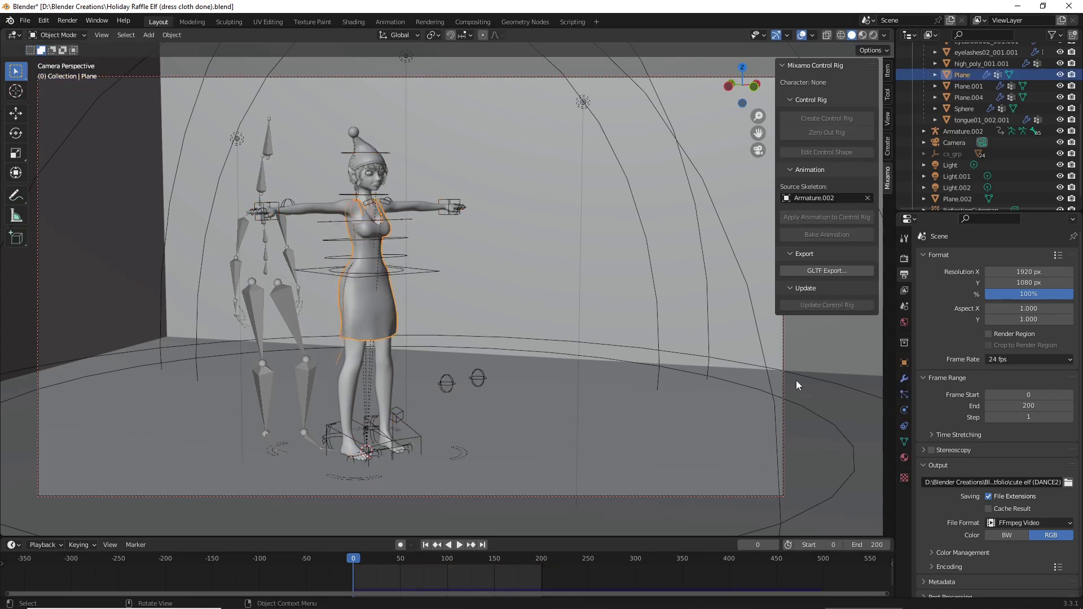
click(904, 410)
scroll(955, 481, down, 10)
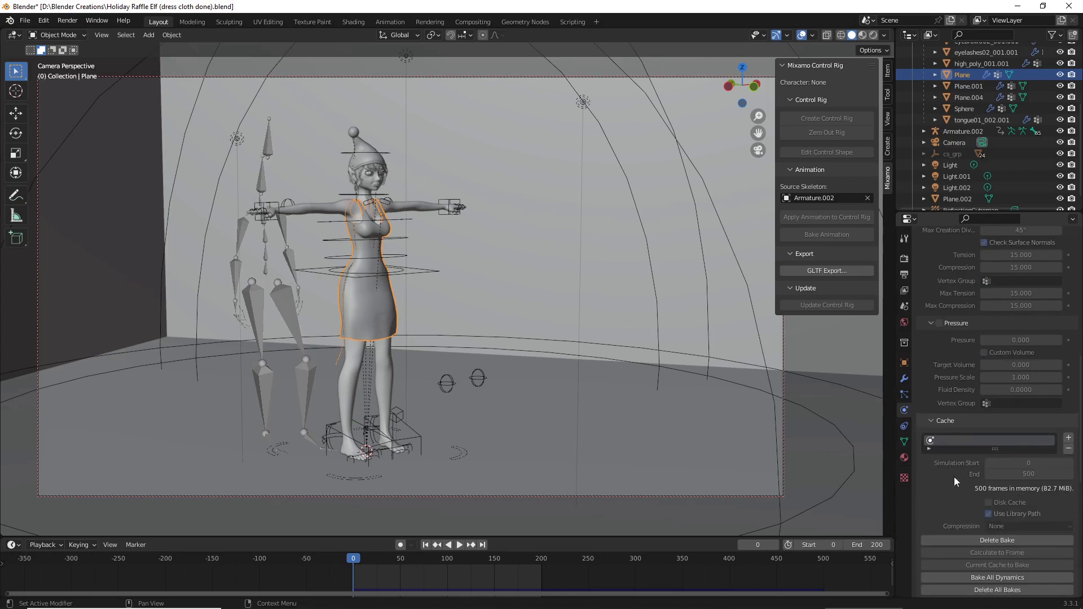
click(980, 540)
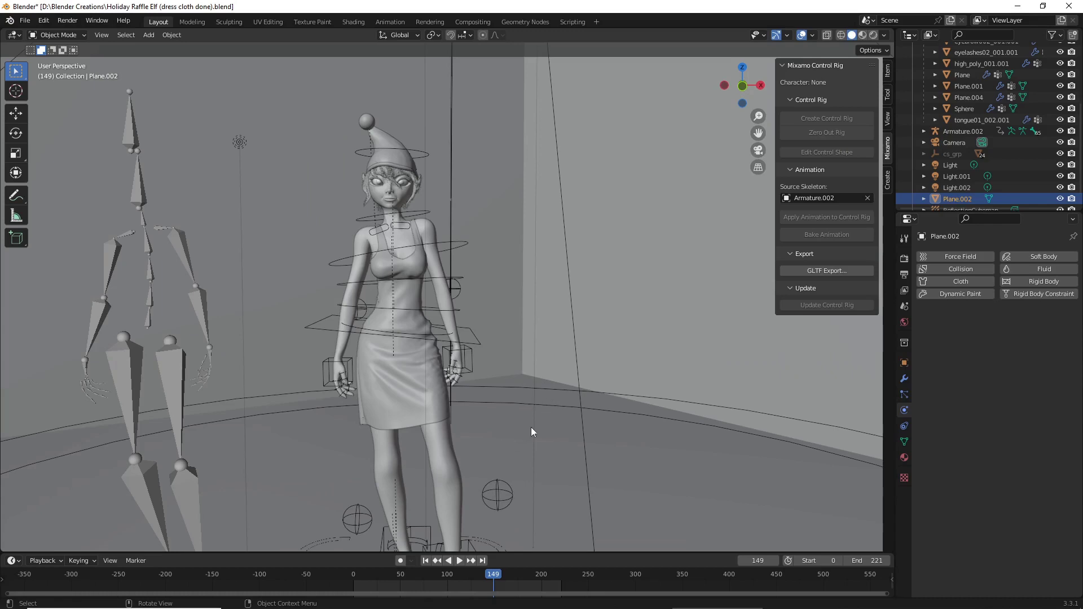
mouse_move(438, 410)
middle_down()
mouse_move(429, 406)
mouse_move(456, 412)
middle_up()
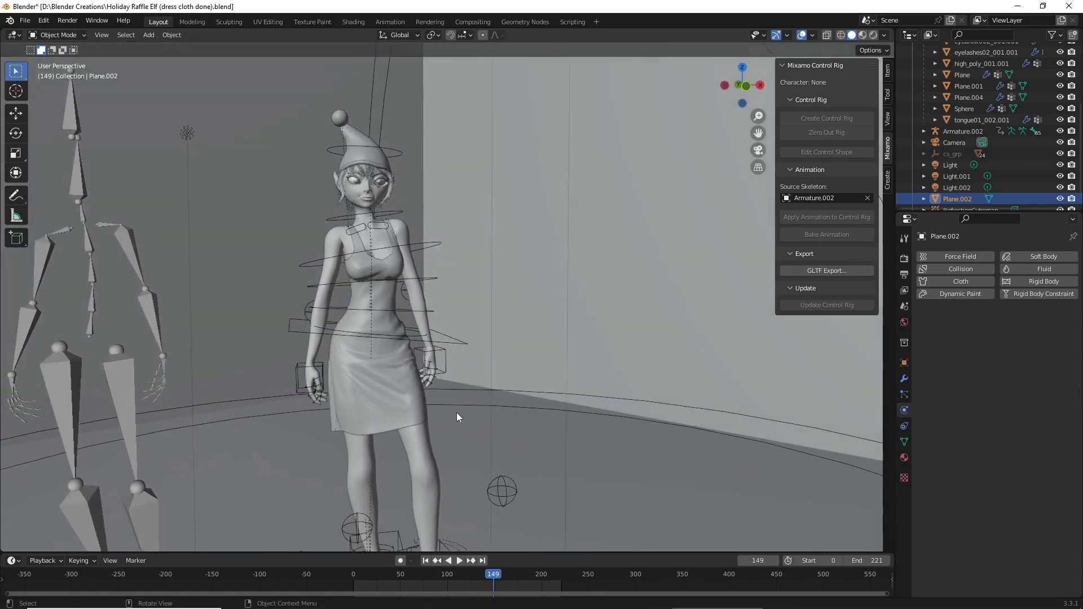
- Delete the imported Mixamo skeleton Armature.002 standing beside the elf
click(118, 374)
scroll(319, 329, down, 4)
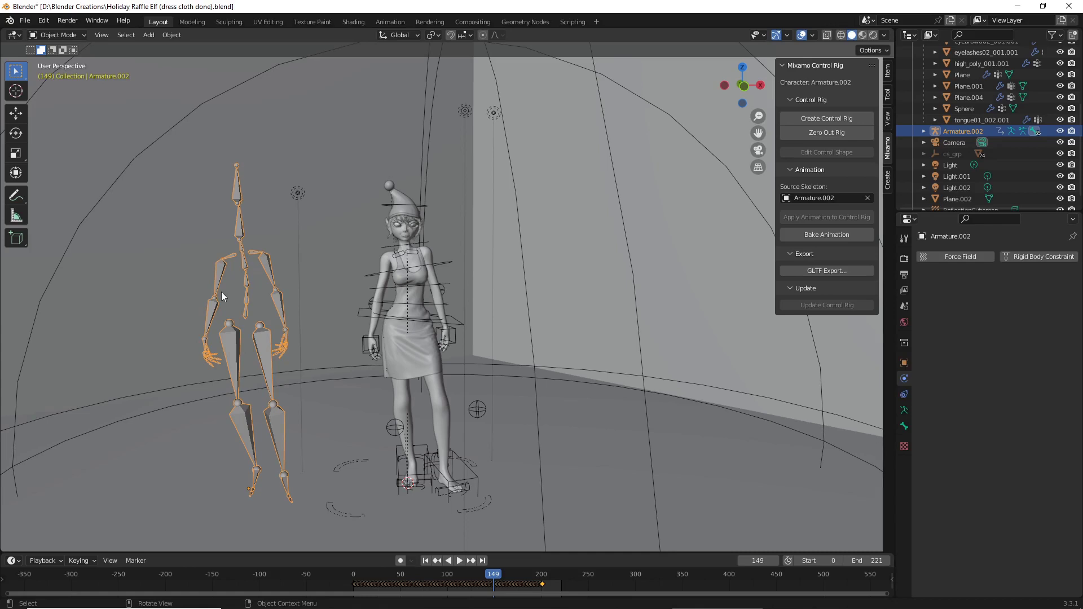
key(Delete)
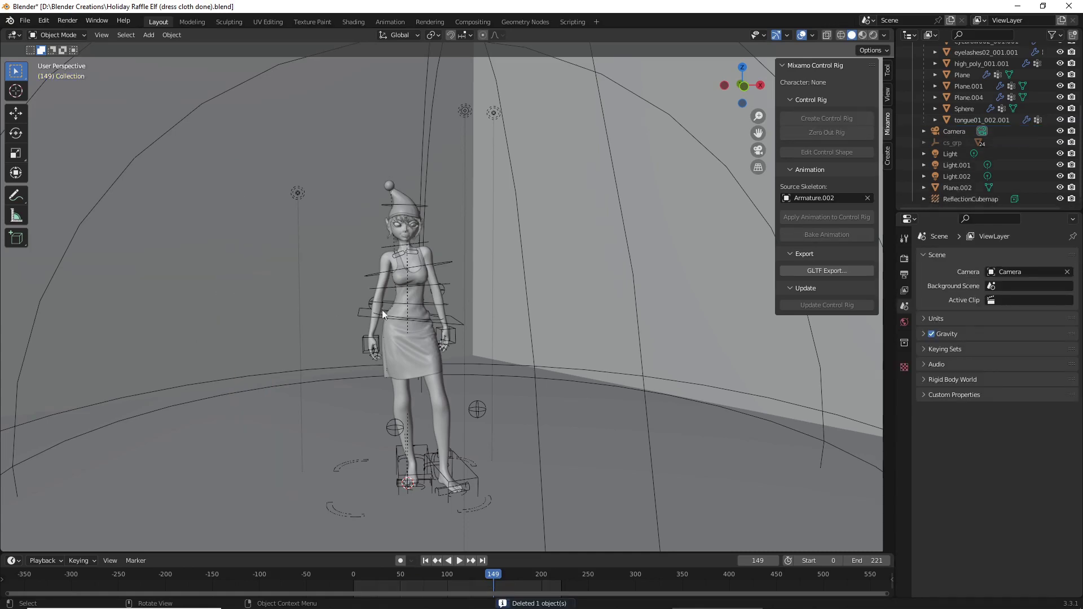
- Switch the viewport to the scene camera view of the elf
scroll(421, 305, up, 3)
middle_drag(421, 304, 411, 308)
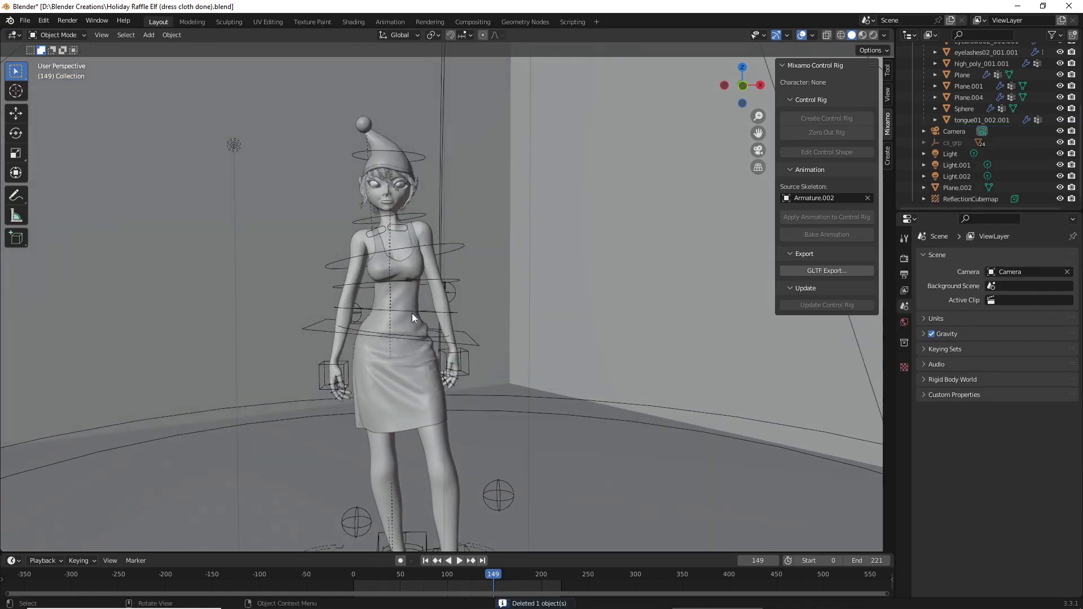
click(758, 150)
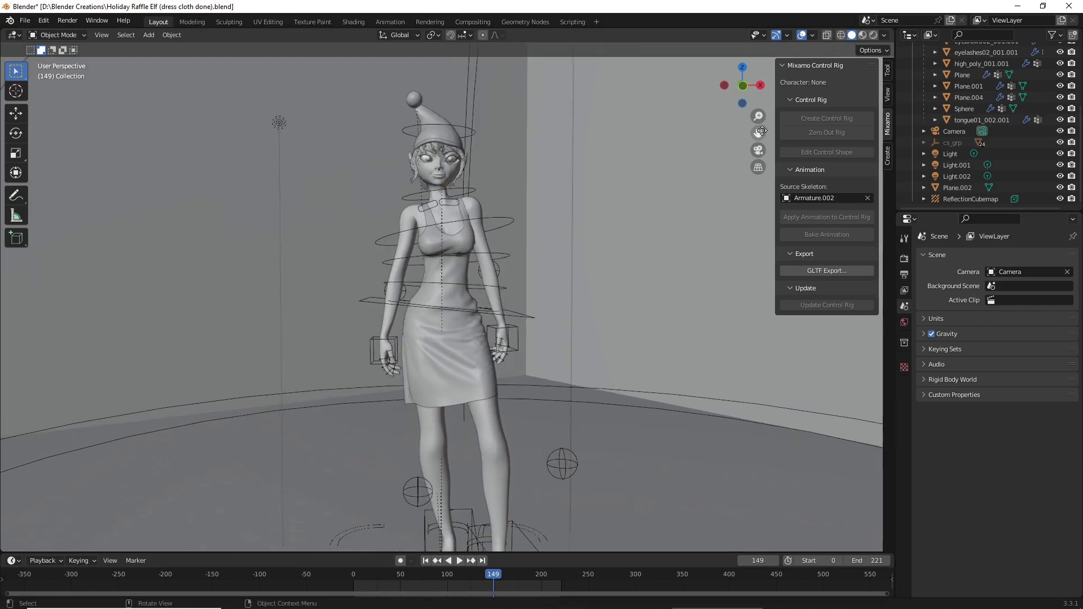